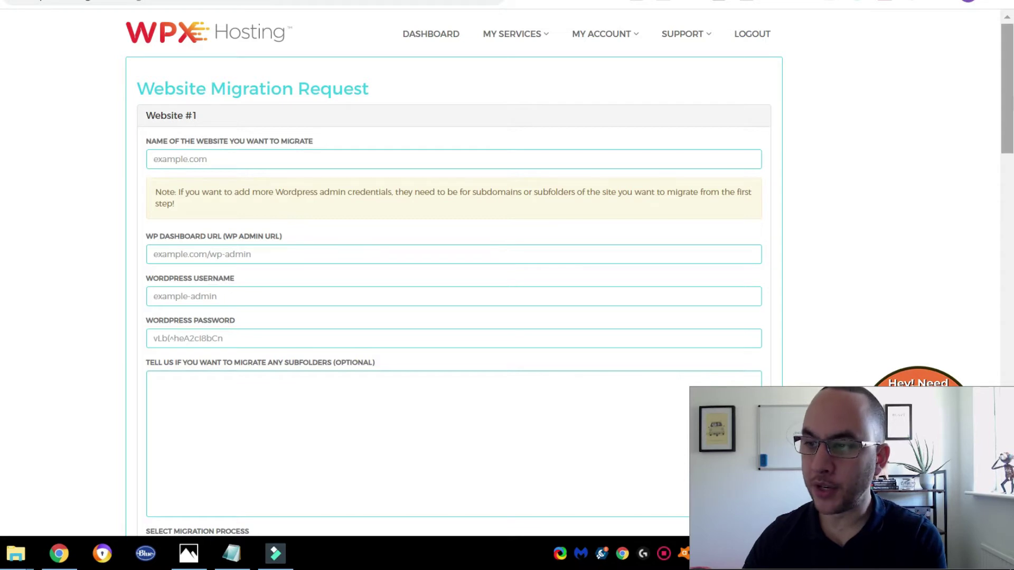
- Enter jon100.com as the name of the website to migrate
scroll(970, 125, down, 2)
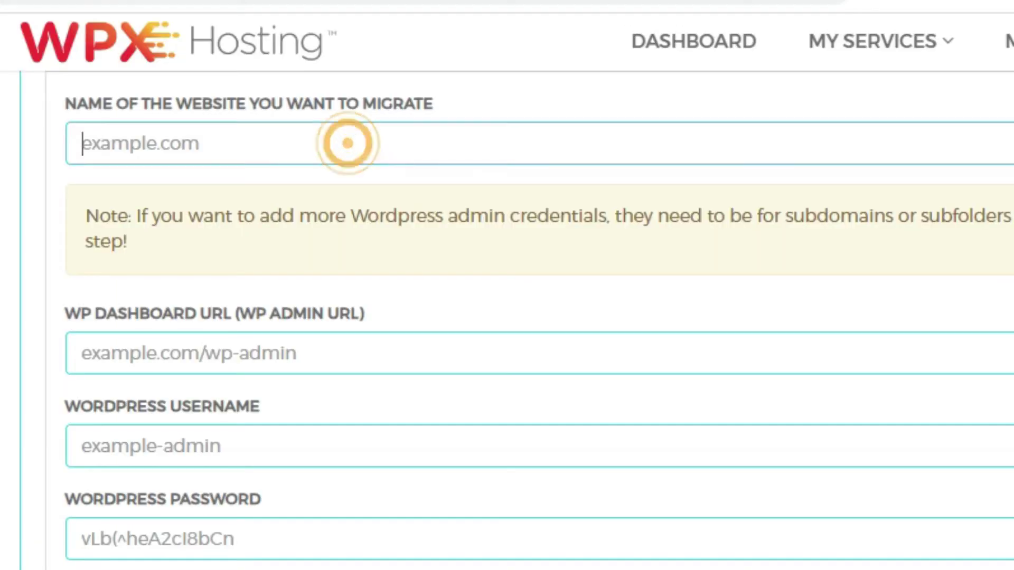
click(273, 68)
text(jon)
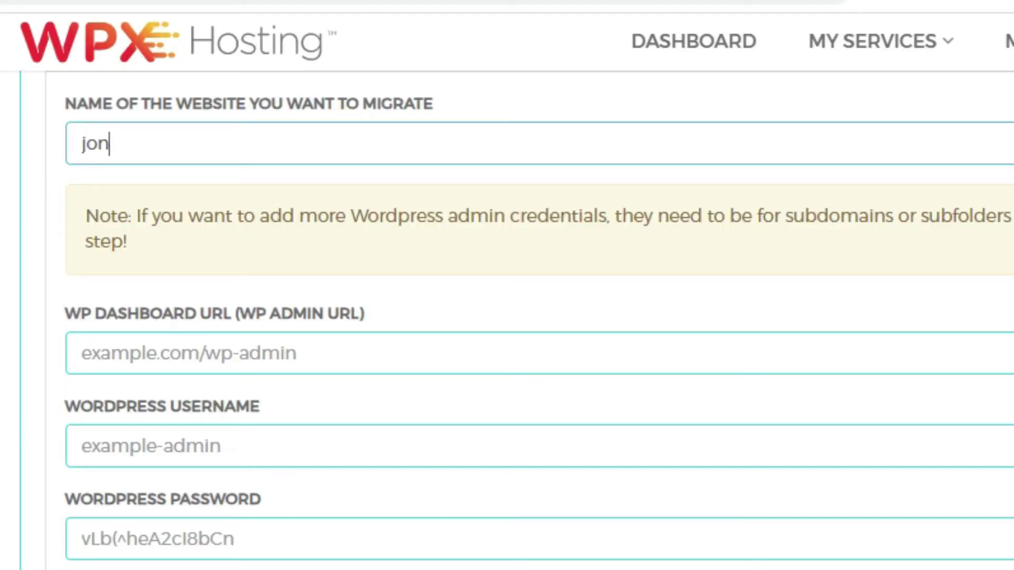
text(100.com)
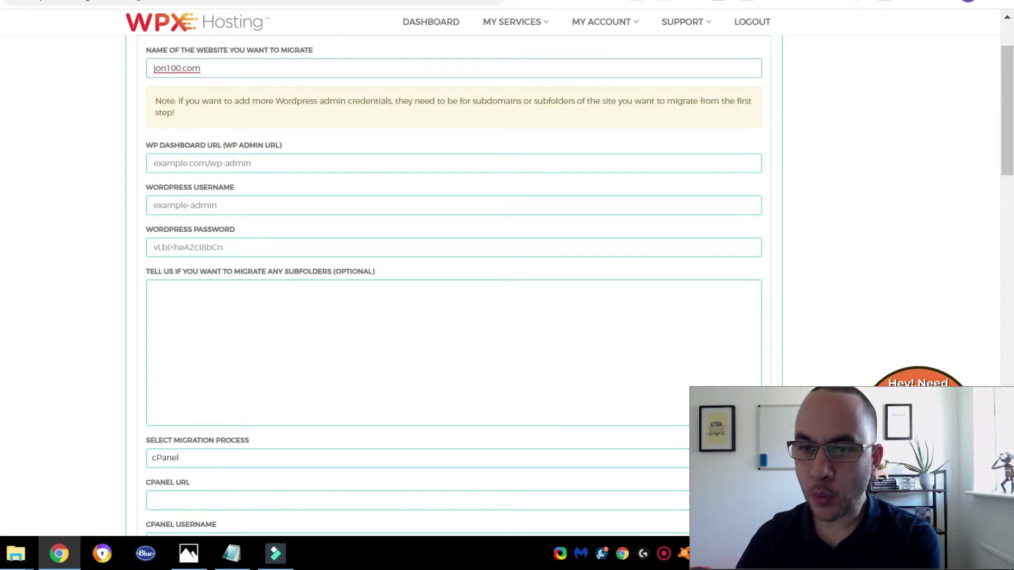
- Copy the website name into the WP dashboard URL and complete it as jon100.com/wp-admin
key(ctrl+a)
key(ctrl+c)
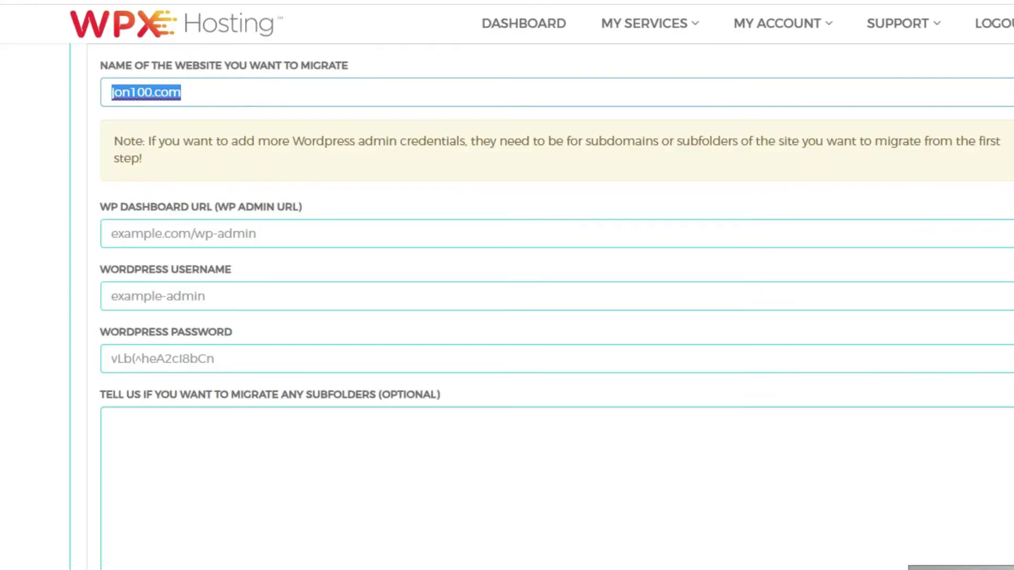
click(264, 240)
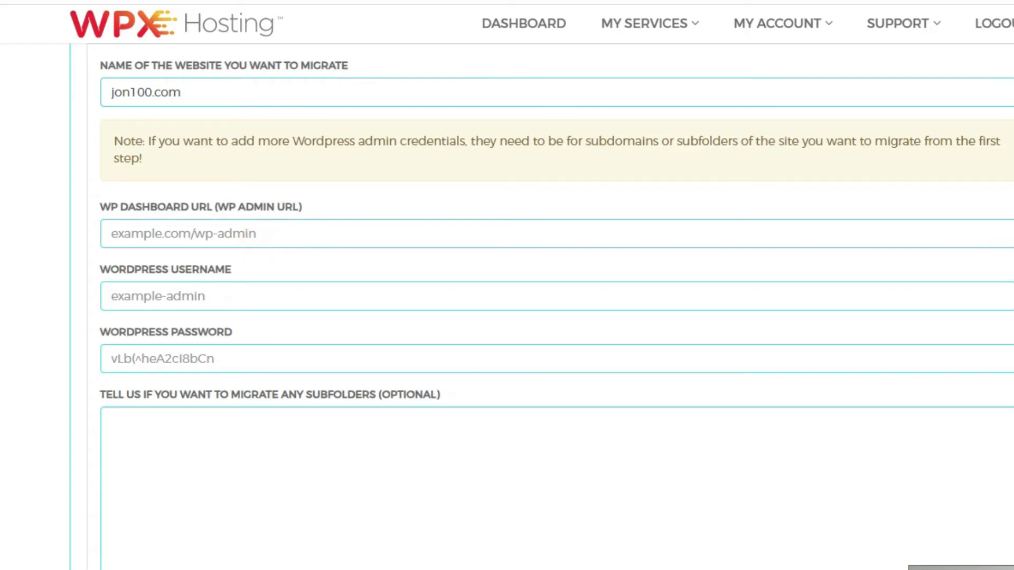
key(ctrl+v)
text(/wp-ad)
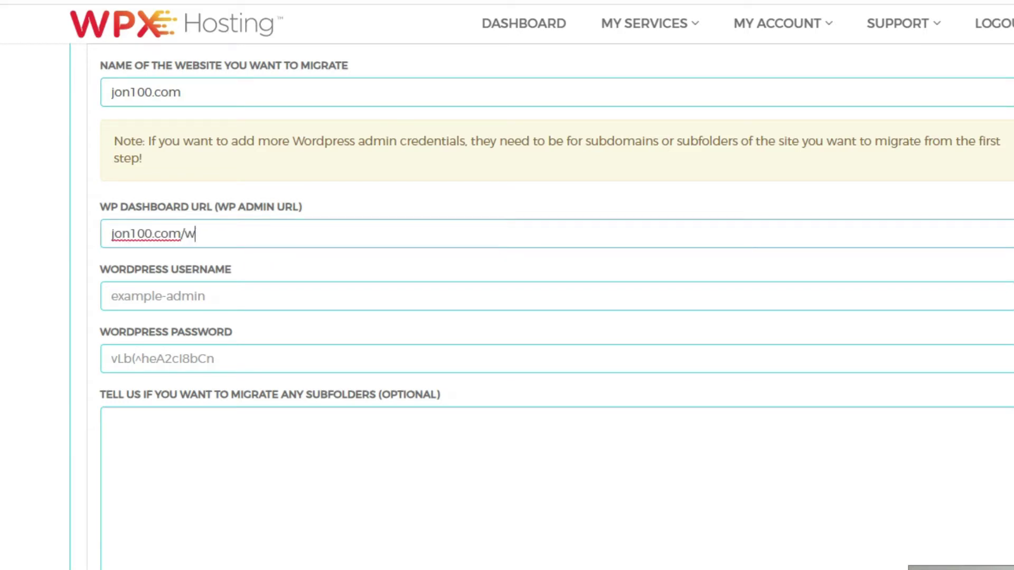
text(min)
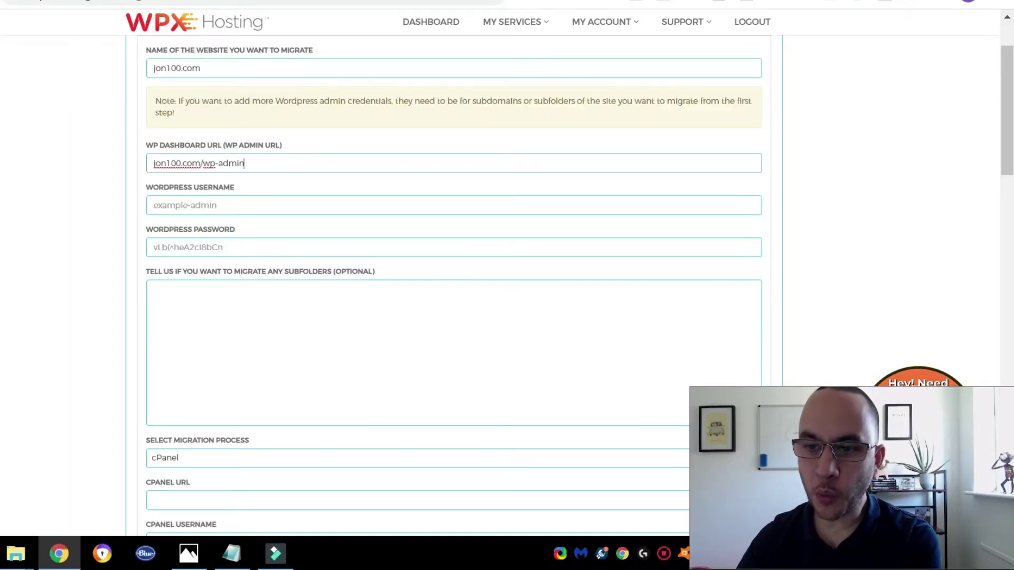
- Switch to the WordPress dashboard, start a new user with the username wpxmigration and reveal its generated password
click(226, 205)
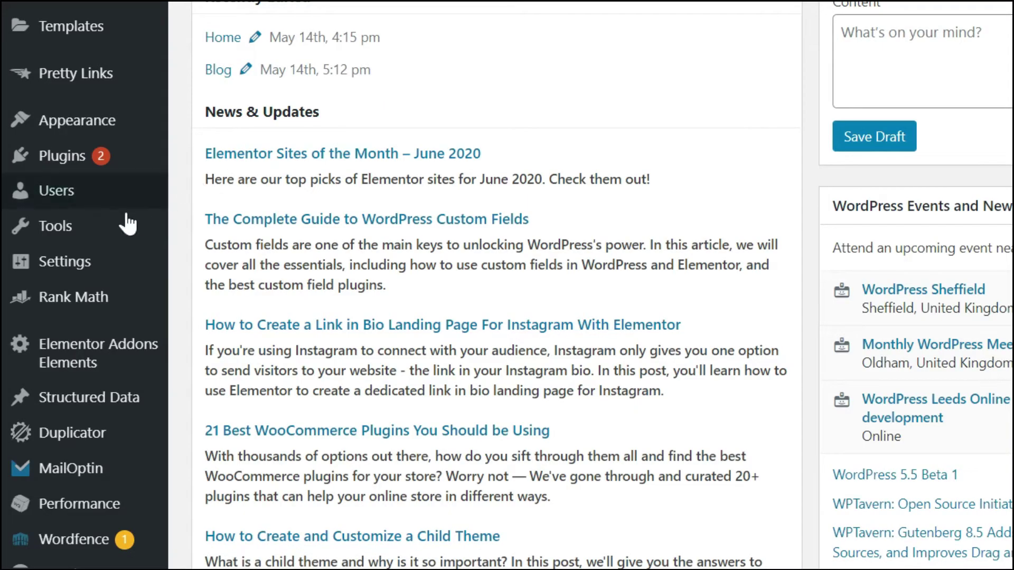
mouse_move(27, 204)
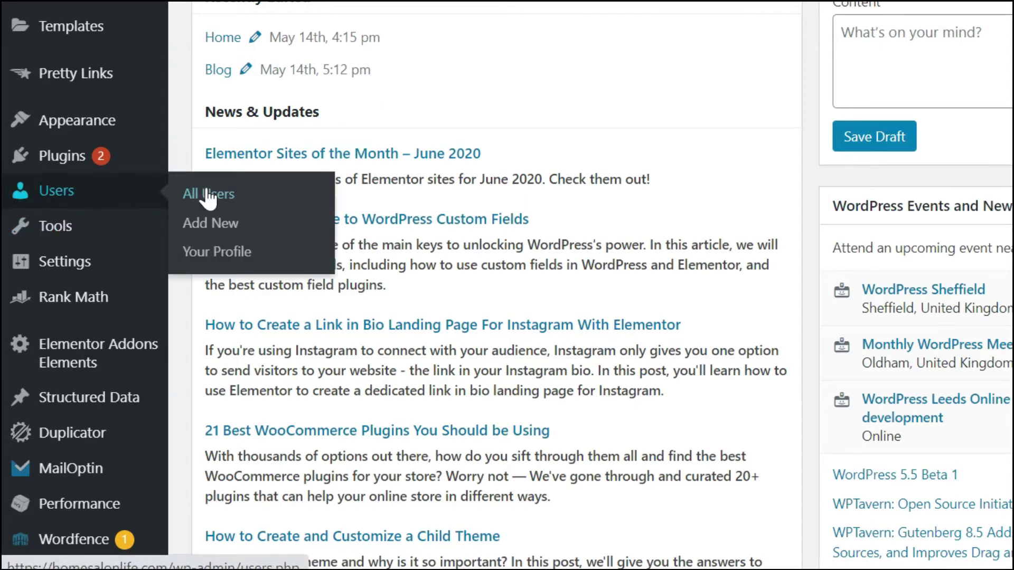
click(234, 224)
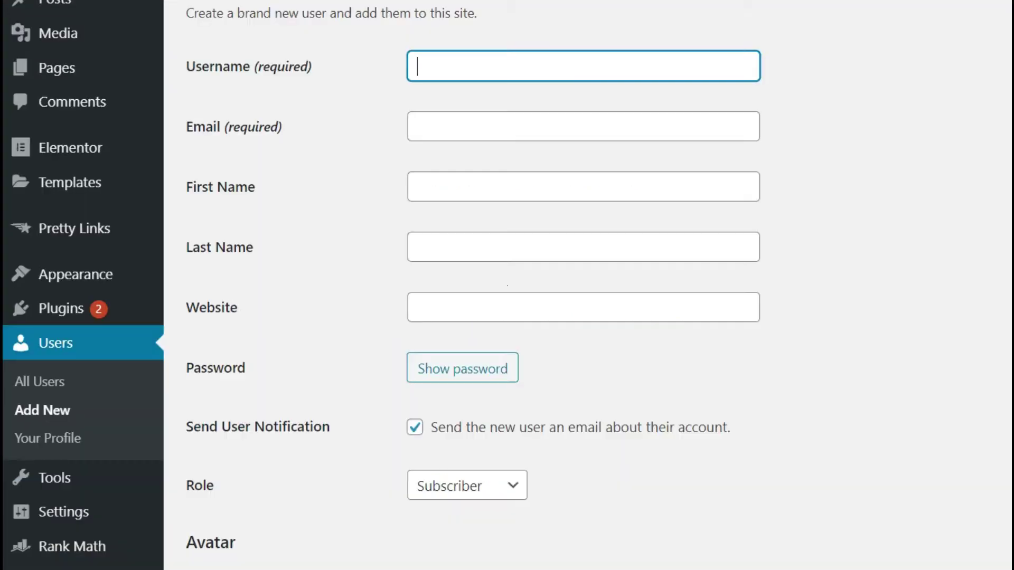
text(wpxmigration)
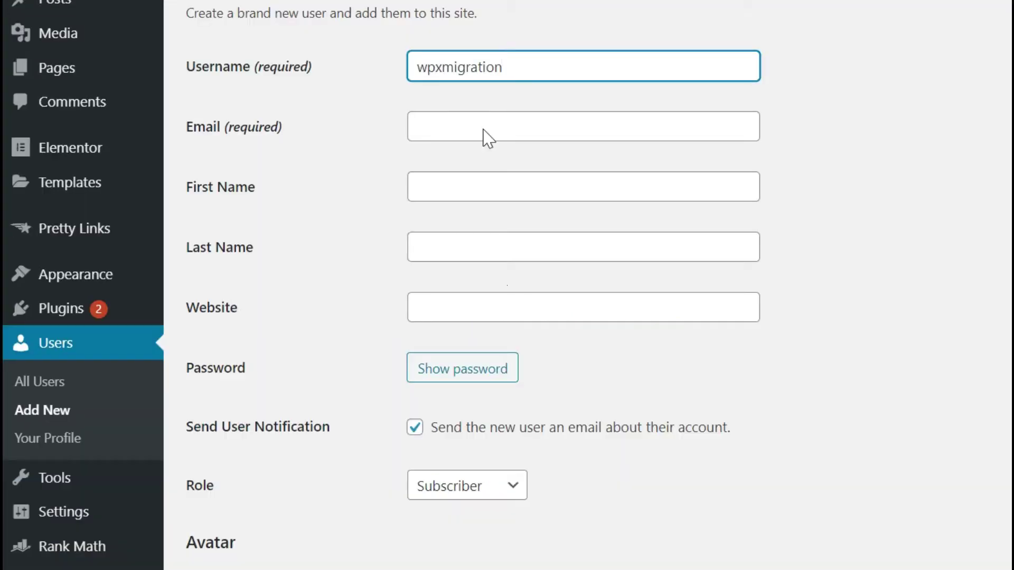
key(ctrl+a)
click(460, 369)
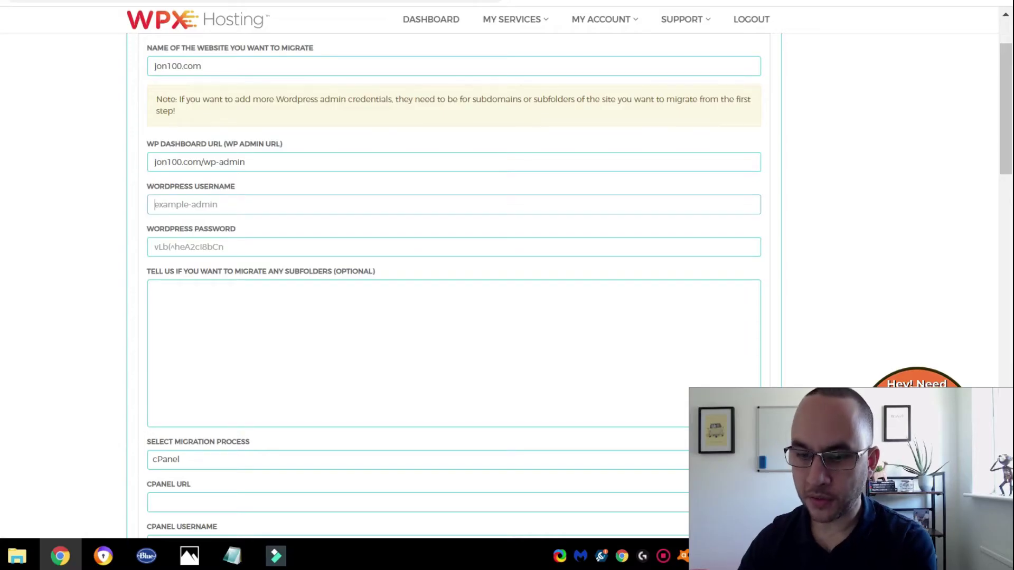
- In the WPX migration request, enter wpxmigration as the WordPress username and paste the WordPress password
text(wpxmigr)
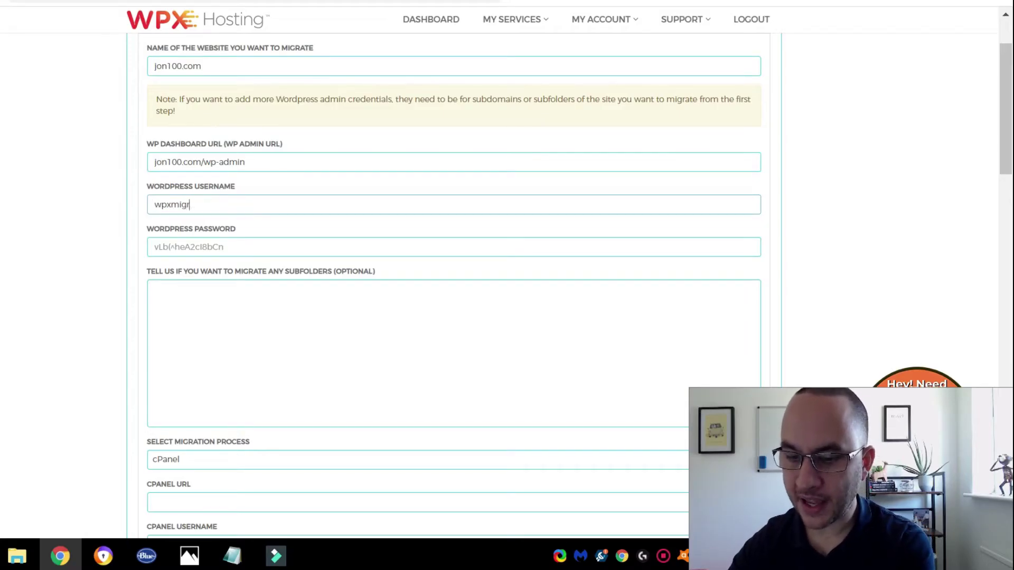
text(ation)
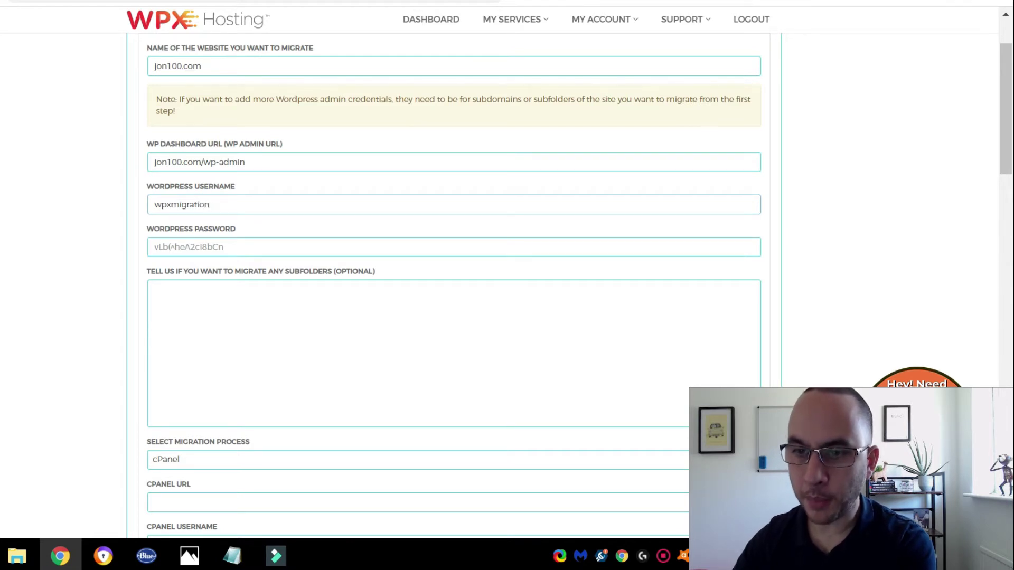
key(ctrl+a)
key(Tab)
key(ctrl+v)
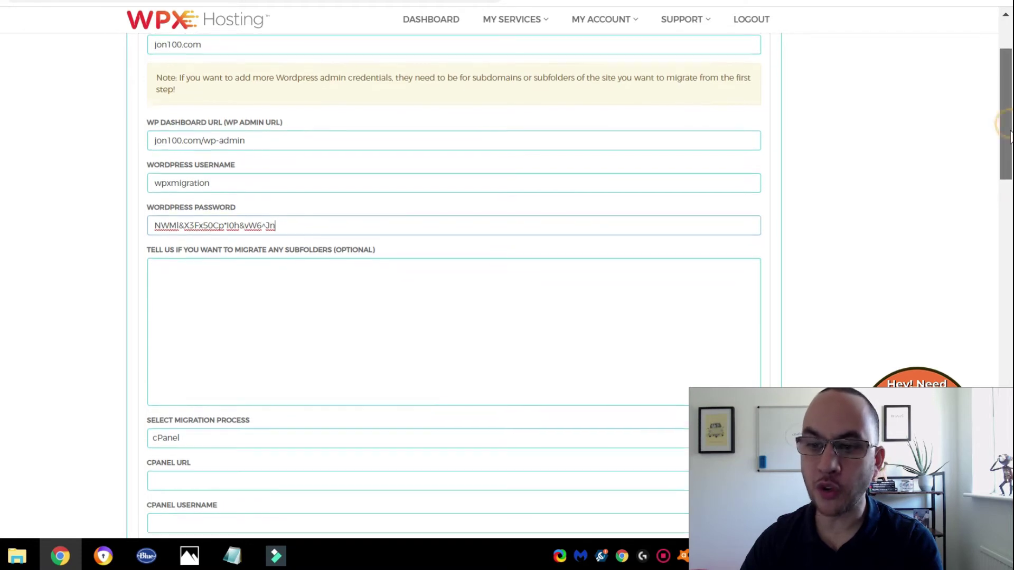
- Examine the optional subfolders field and the available migration process choices, keeping cPanel as the process
scroll(454, 264, down, 2)
click(289, 231)
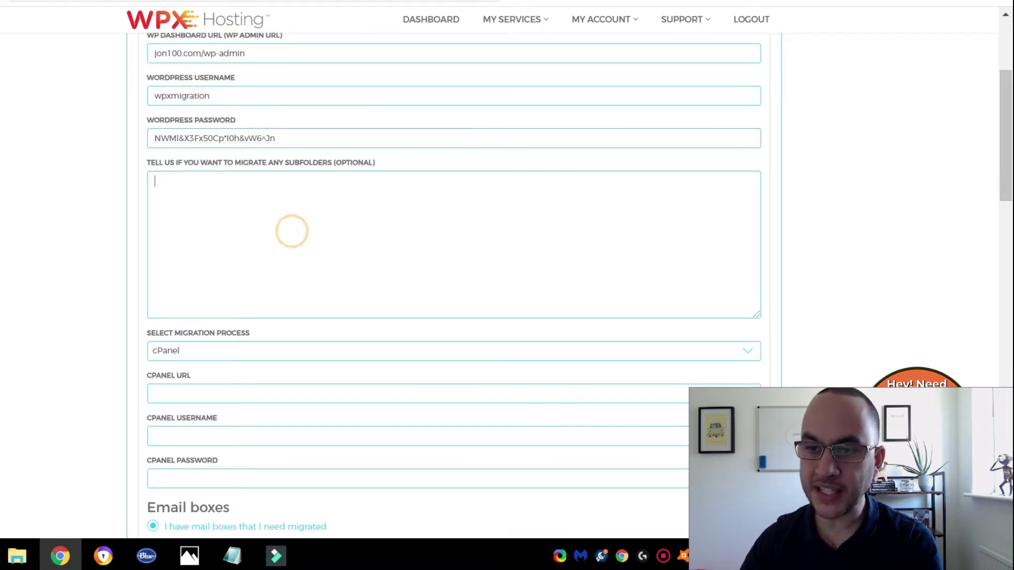
scroll(454, 264, down, 5)
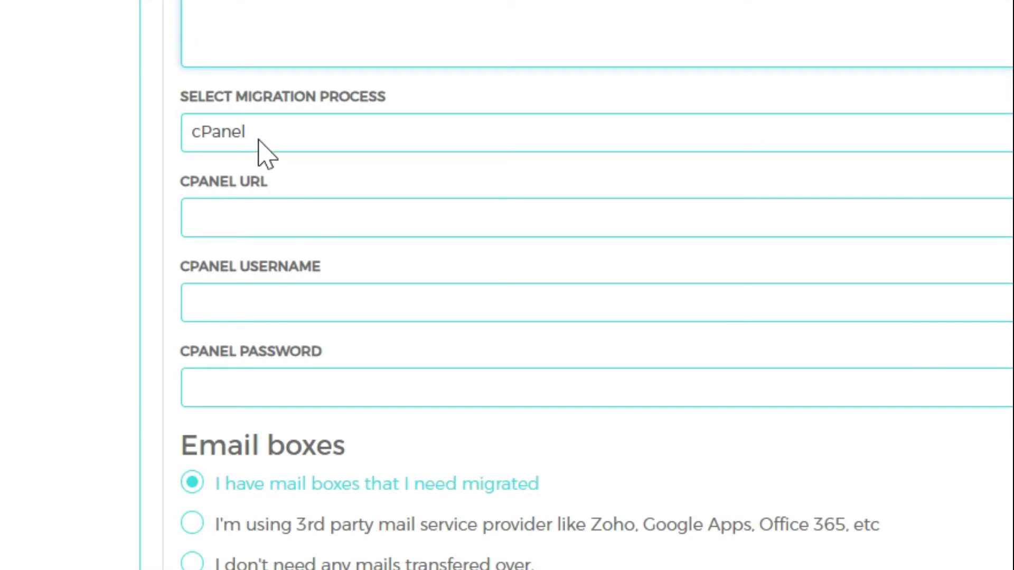
click(288, 137)
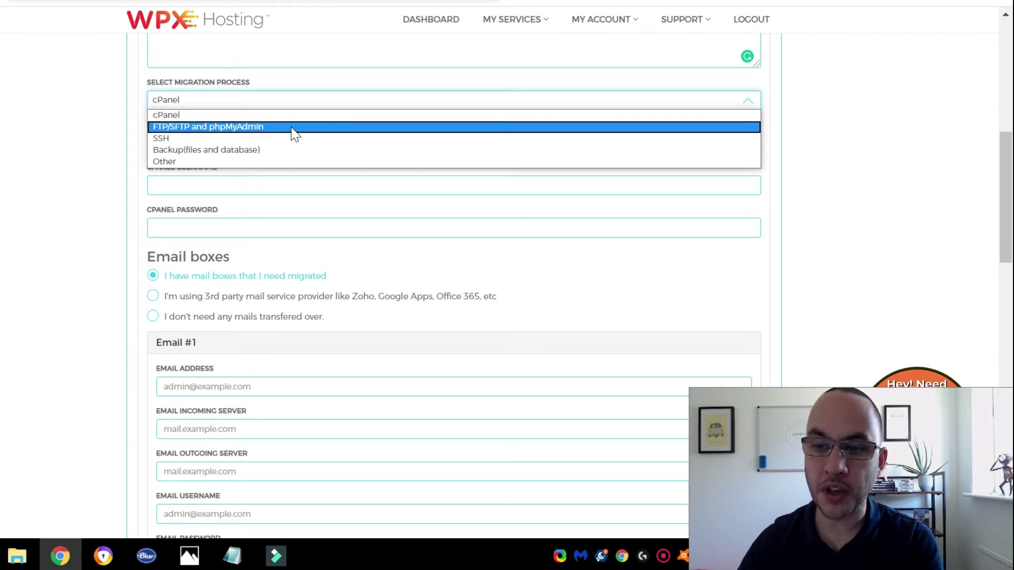
click(103, 95)
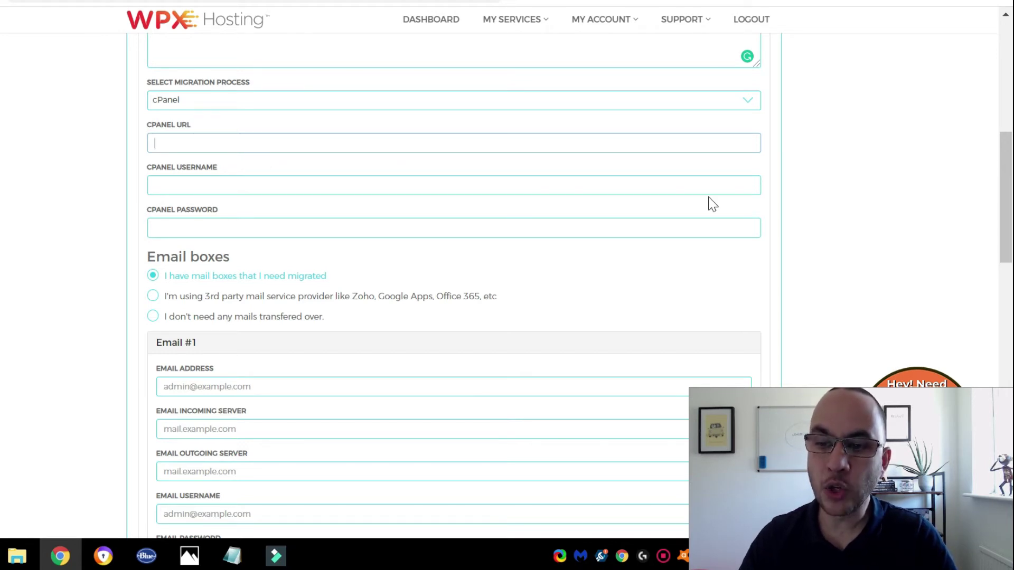
- Review the cPanel, email boxes and additional information sections, and return to the start of the migration request
drag(1006, 169, 1008, 163)
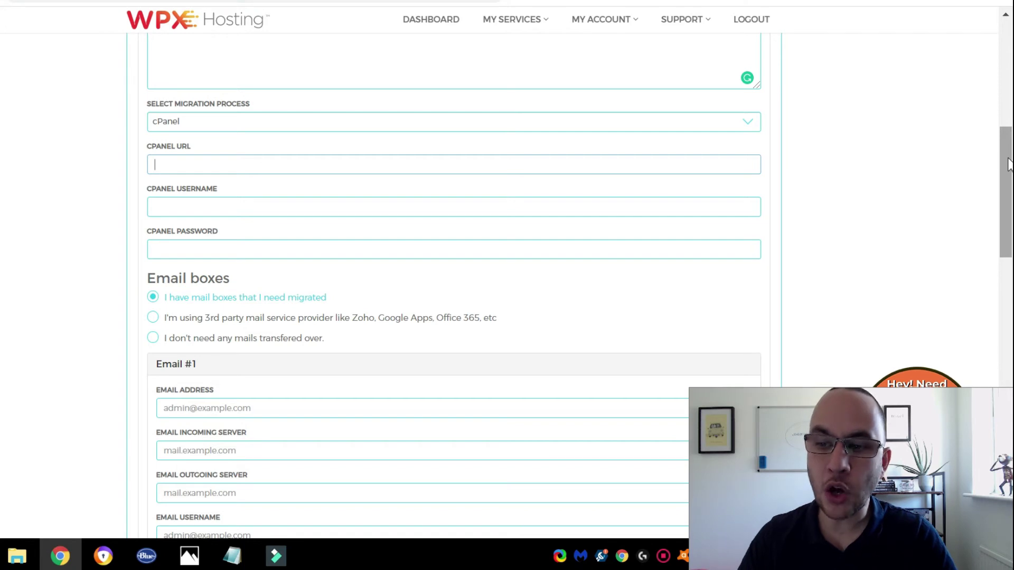
drag(1009, 163, 1008, 220)
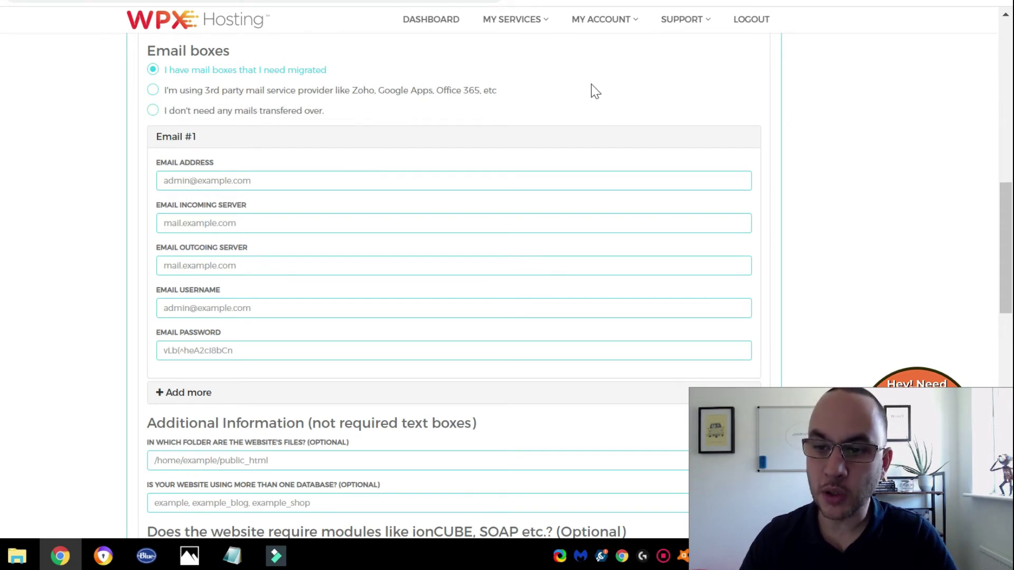
scroll(580, 264, down, 2)
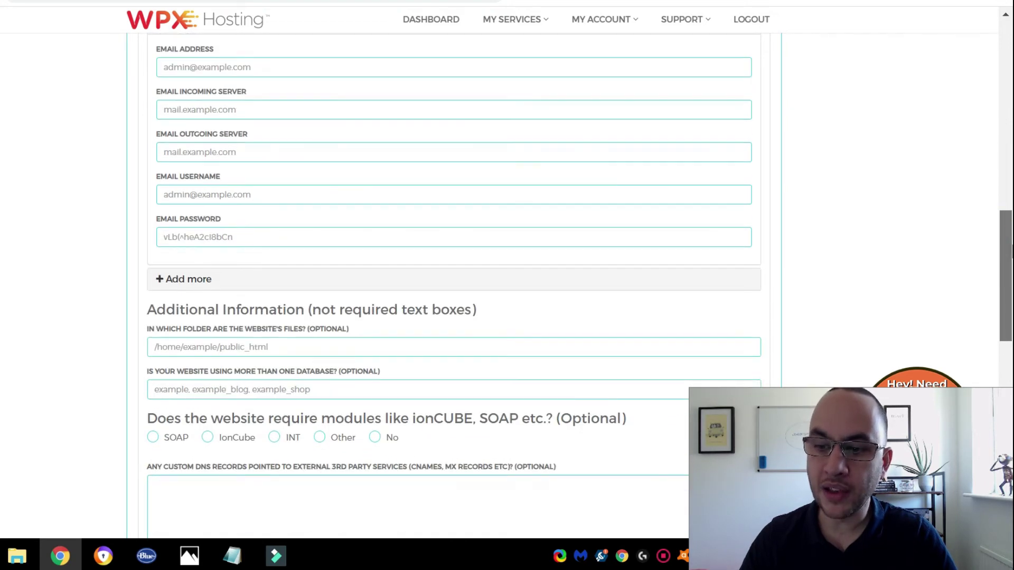
scroll(581, 291, down, 3)
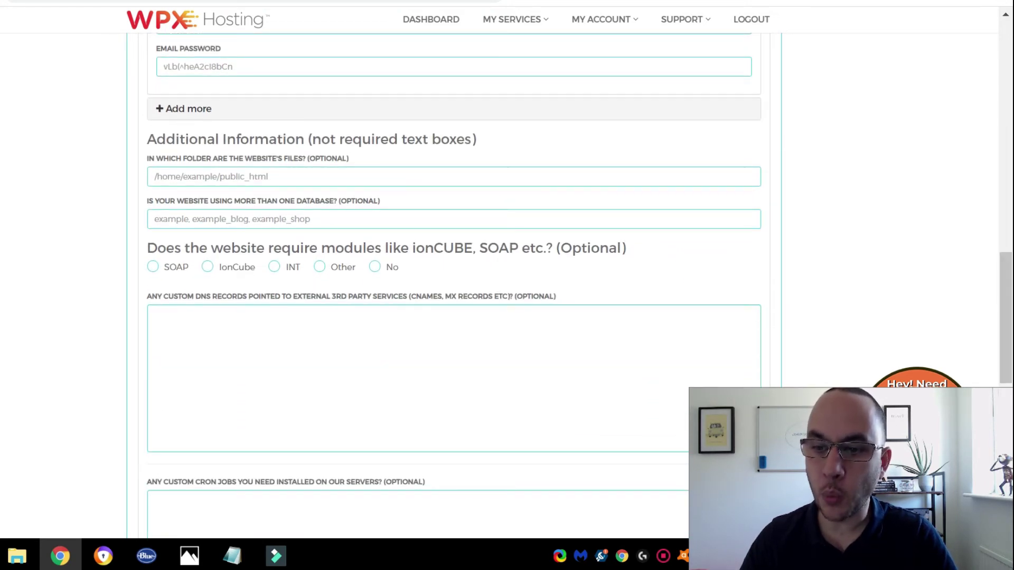
scroll(971, 245, up, 3)
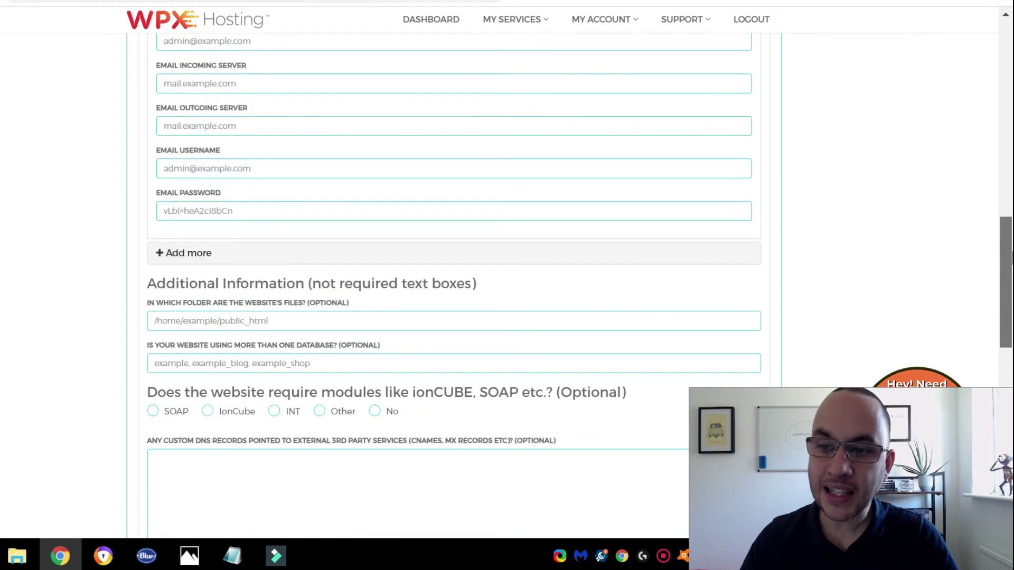
scroll(1009, 145, up, 5)
scroll(1010, 146, up, 3)
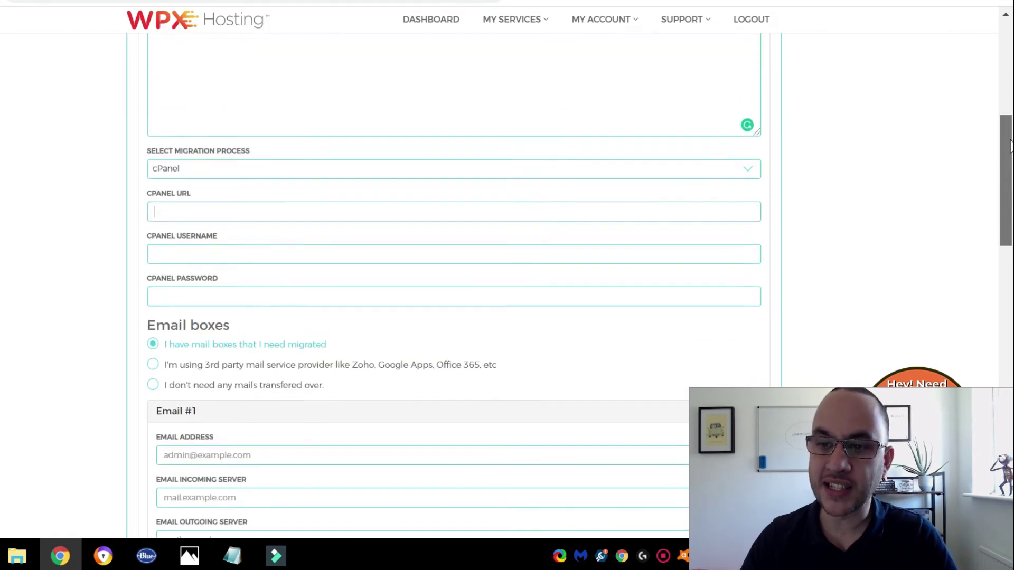
drag(1011, 146, 1010, 65)
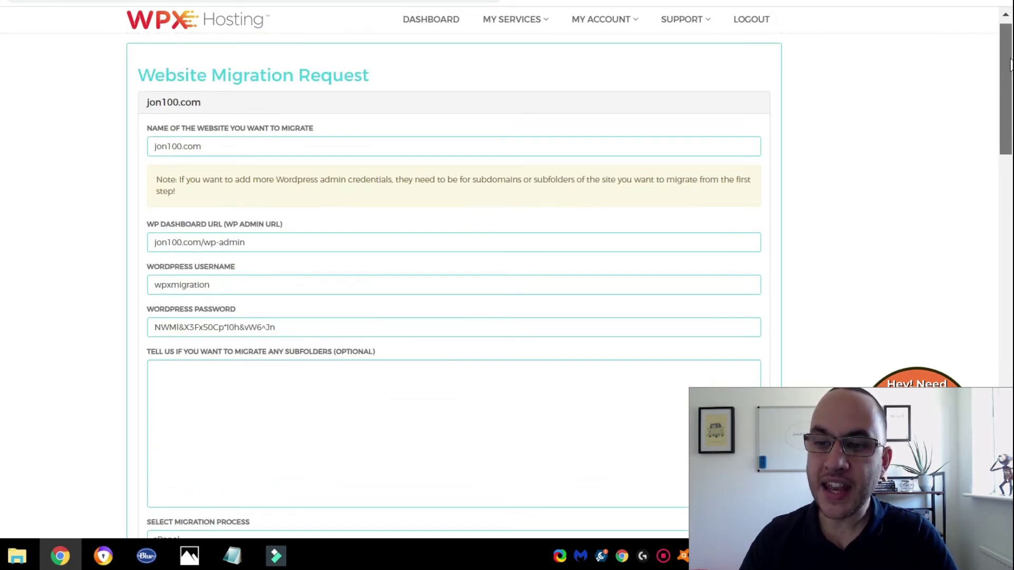